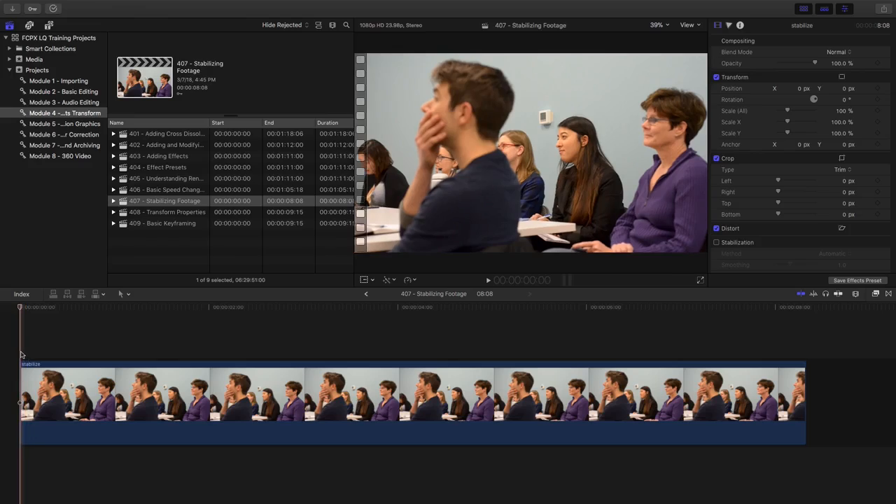
Preview the original shaky clip in the timeline and enable Stabilization on it
key(space)
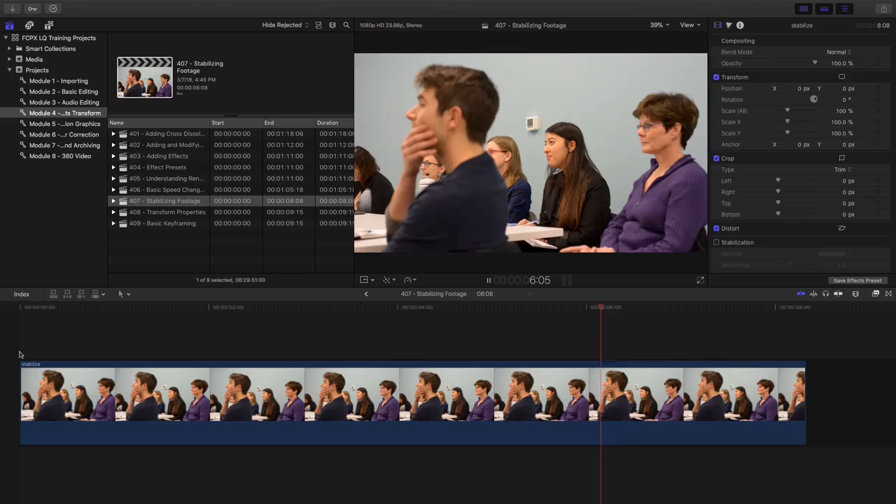
key(space)
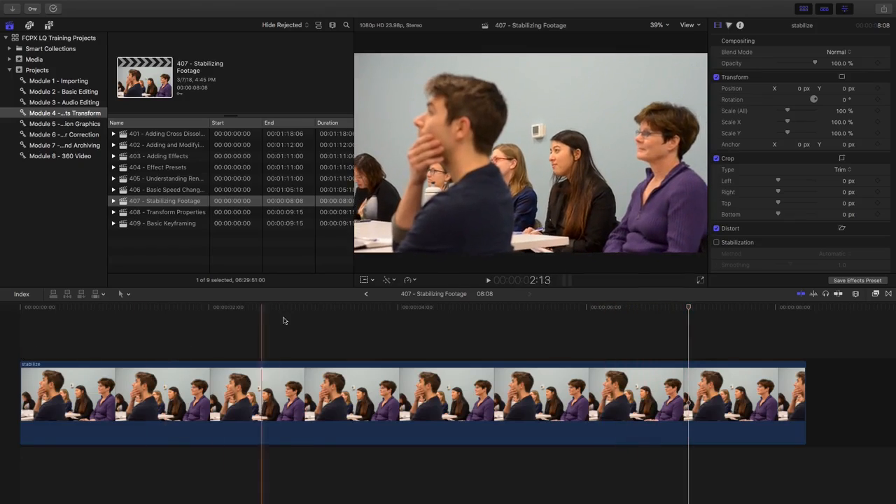
click(329, 384)
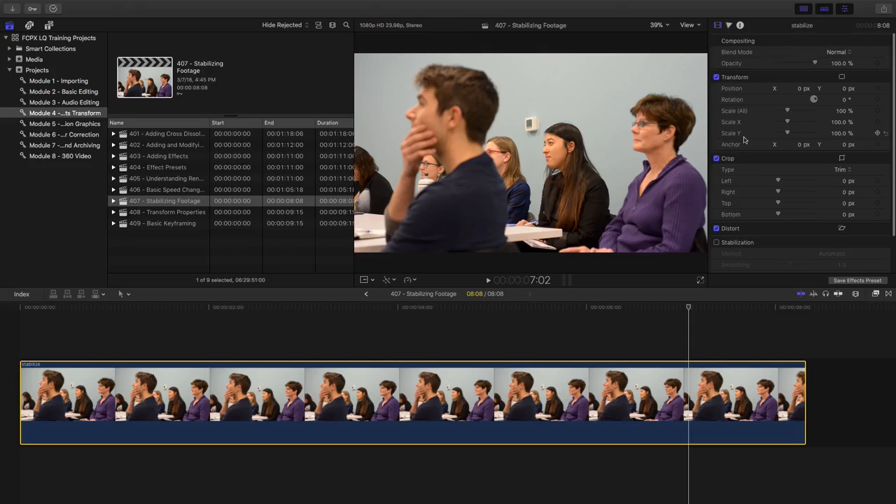
scroll(737, 167, down, 2)
scroll(737, 166, down, 3)
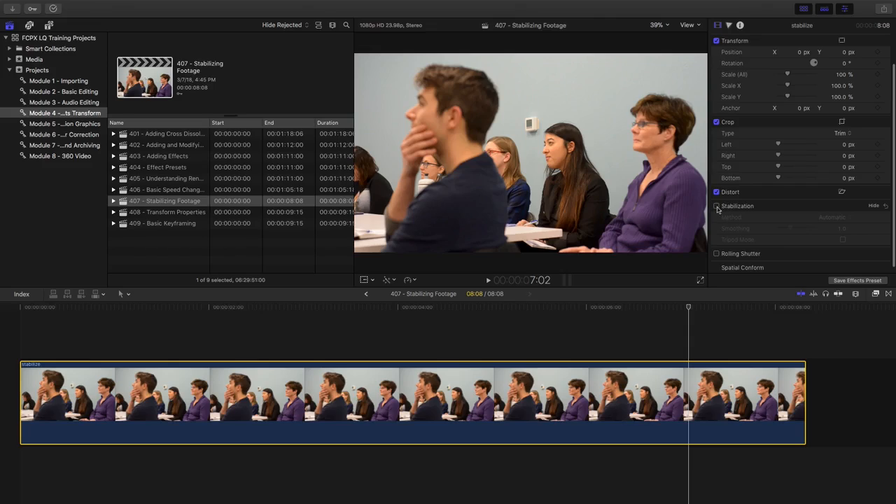
click(717, 206)
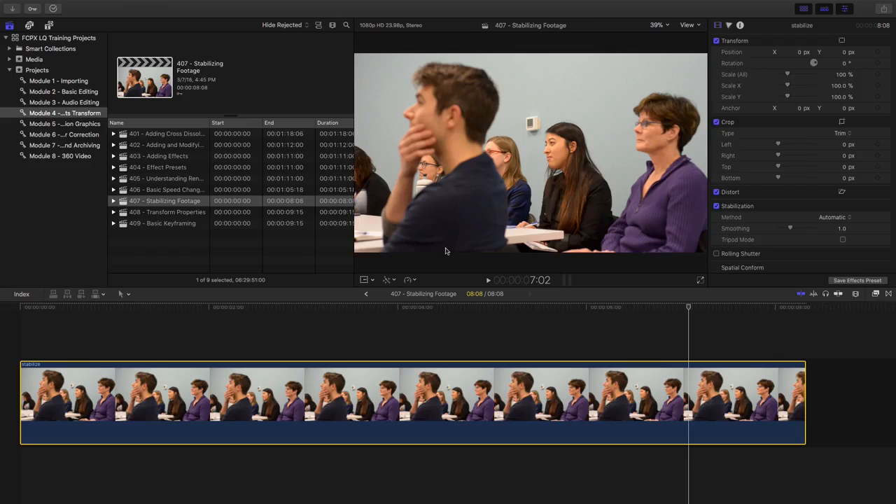
Compare the clip's playback with Stabilization on and off, leaving Stabilization enabled
key(space)
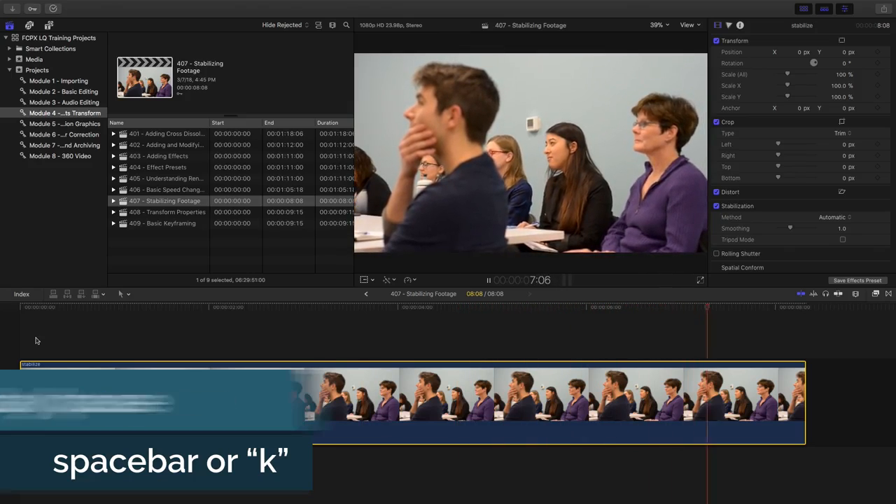
click(717, 206)
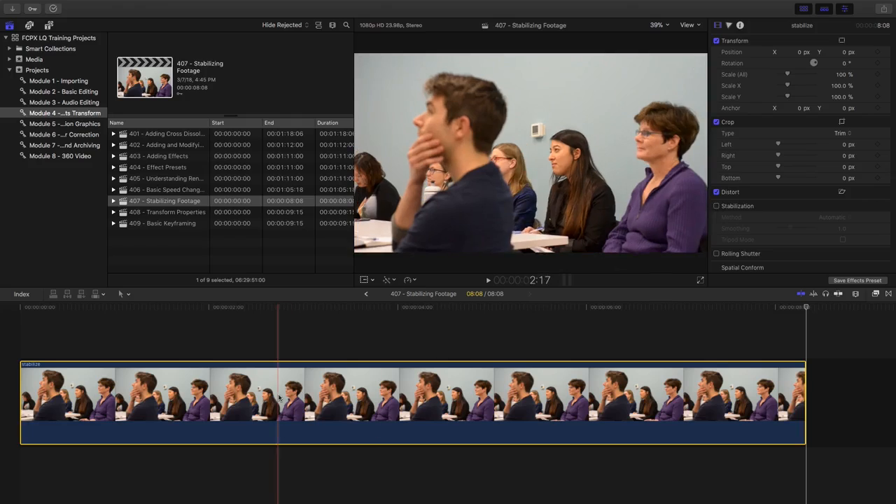
key(space)
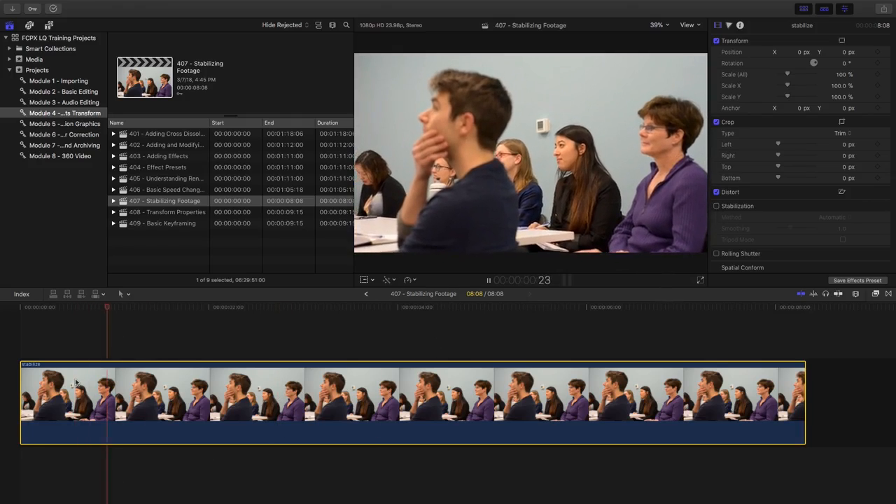
click(717, 206)
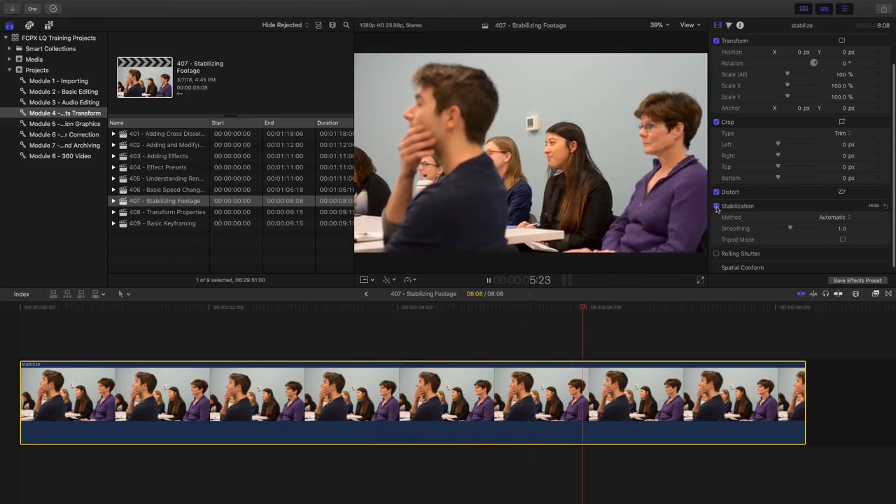
key(space)
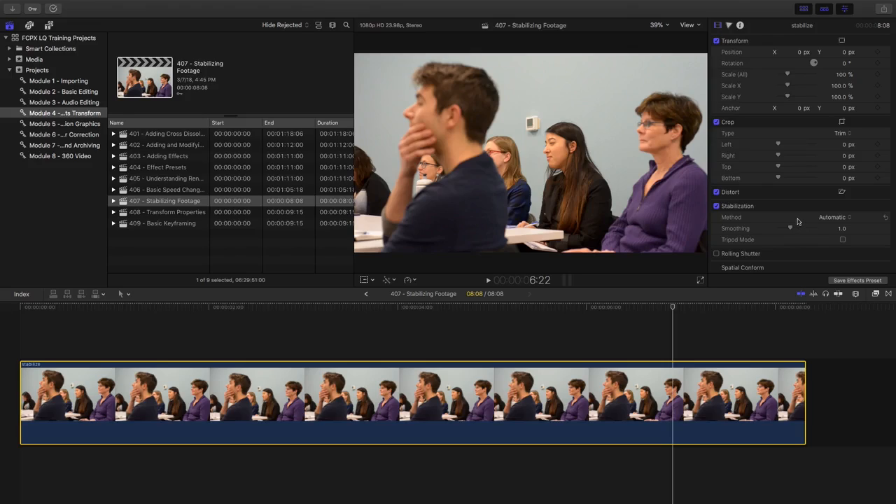
Set the clip's stabilization method to InertiaCam
click(832, 219)
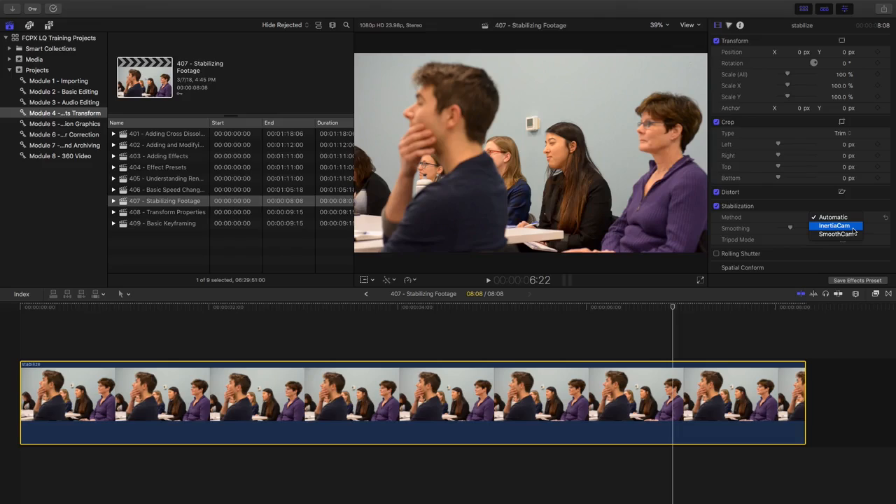
click(845, 229)
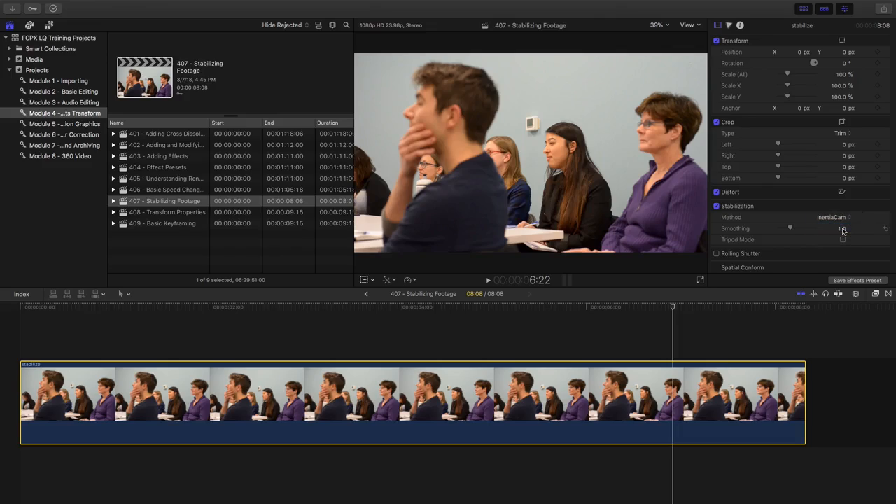
click(842, 229)
Set the stabilization method to SmoothCam and play the clip from near its start
click(829, 218)
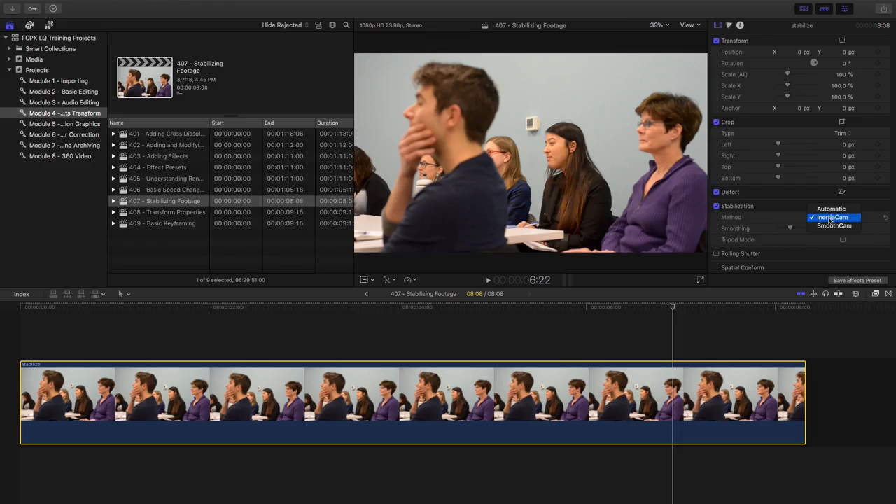
click(833, 225)
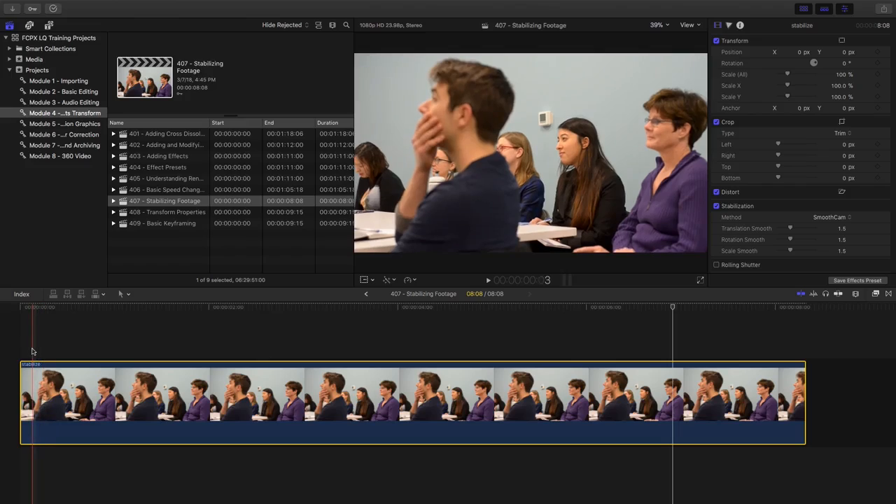
key(space)
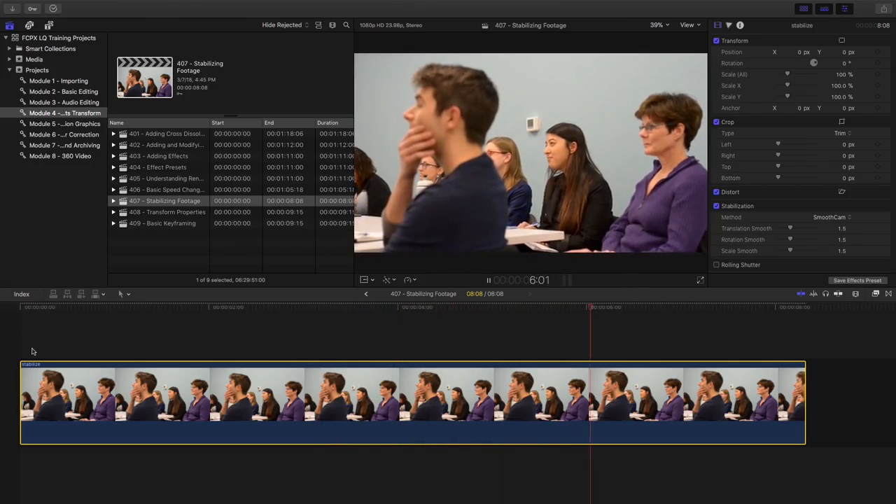
key(space)
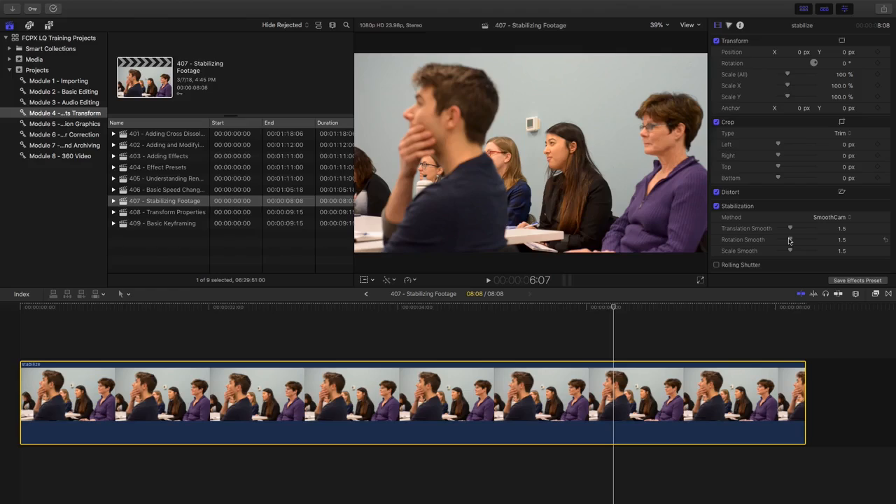
Raise Translation, Rotation and Scale Smooth to 4.5 each and play back the clip from the beginning
drag(790, 241, 823, 229)
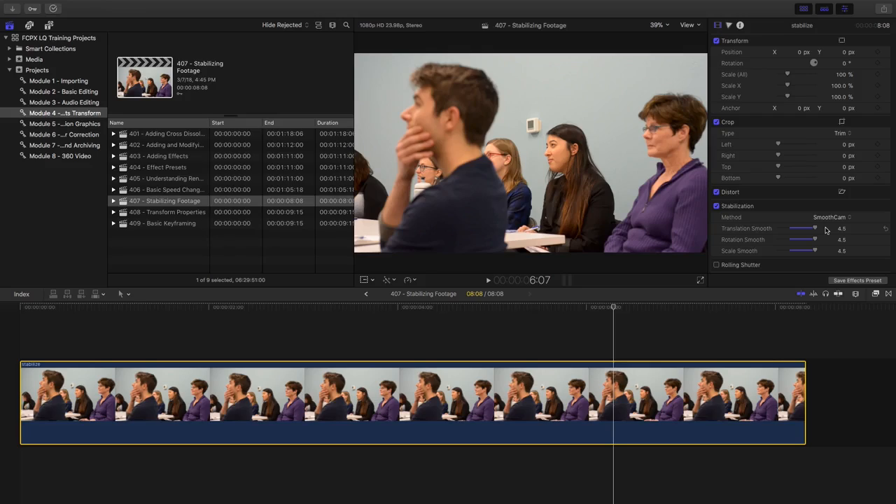
key(Home)
key(space)
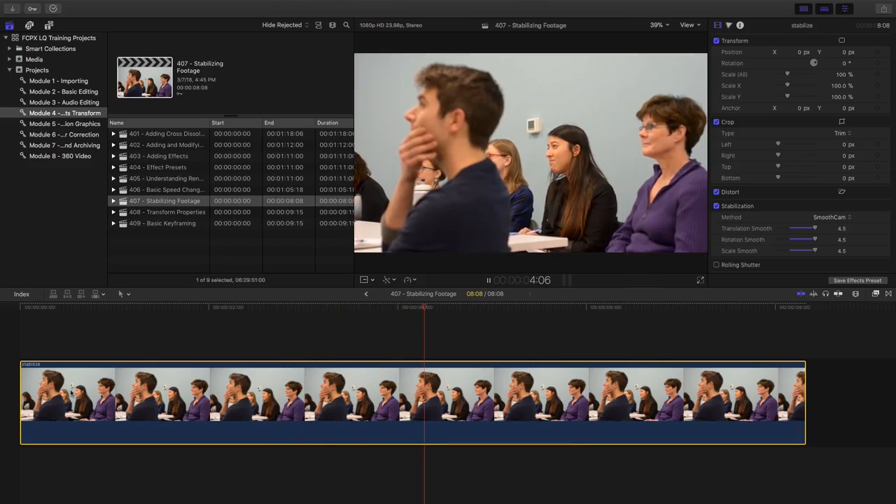
key(space)
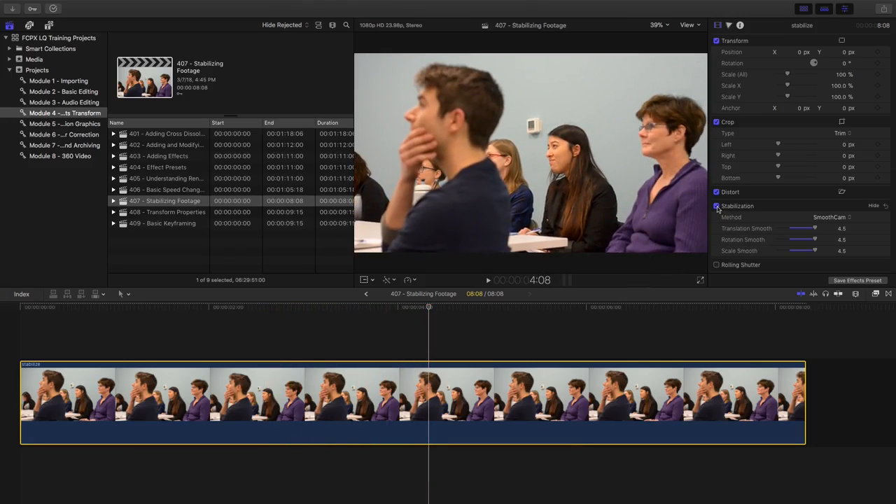
Toggle Stabilization off and back on to compare the framing on the paused frame
click(716, 207)
click(717, 206)
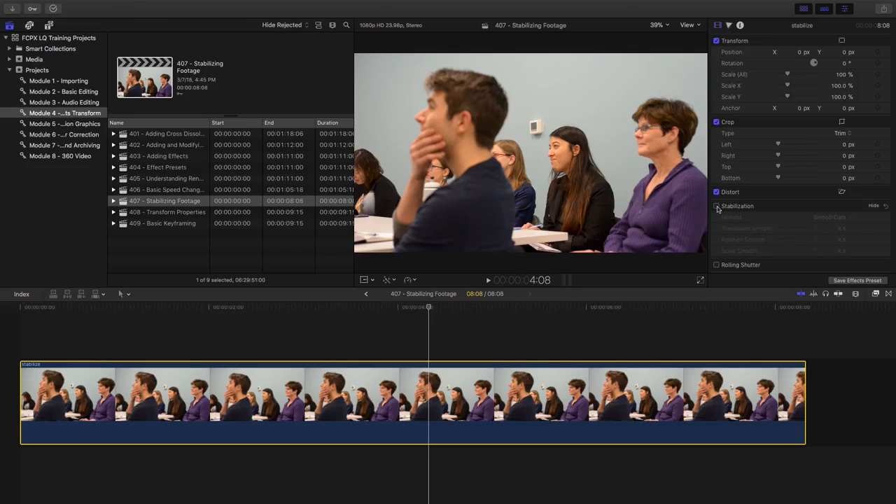
click(716, 207)
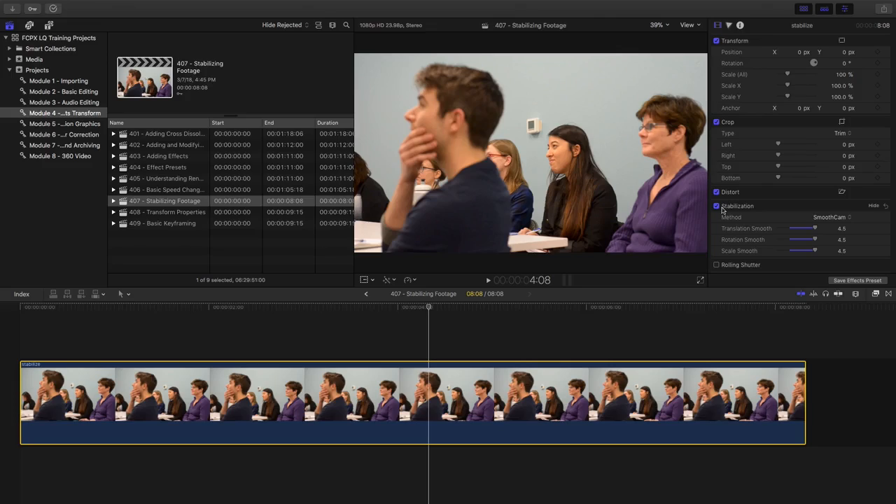
Set the stabilization method to Automatic with Smoothing at 3.0 and play back the clip
click(830, 217)
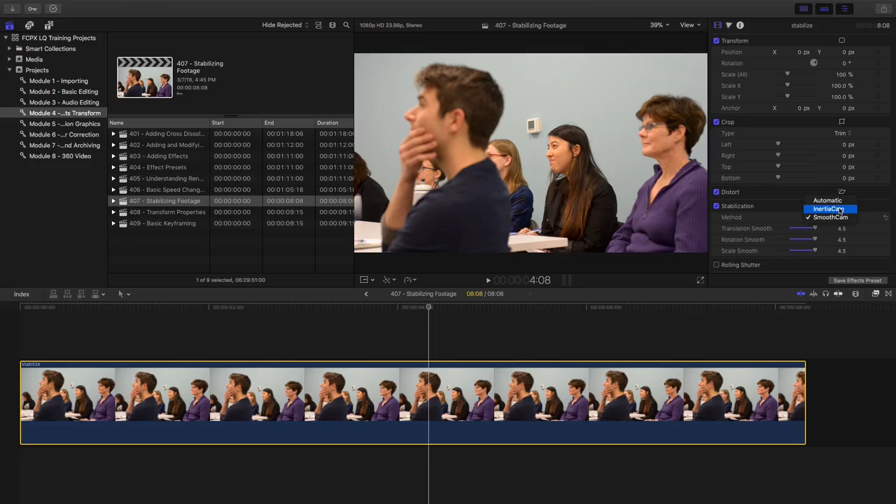
click(842, 201)
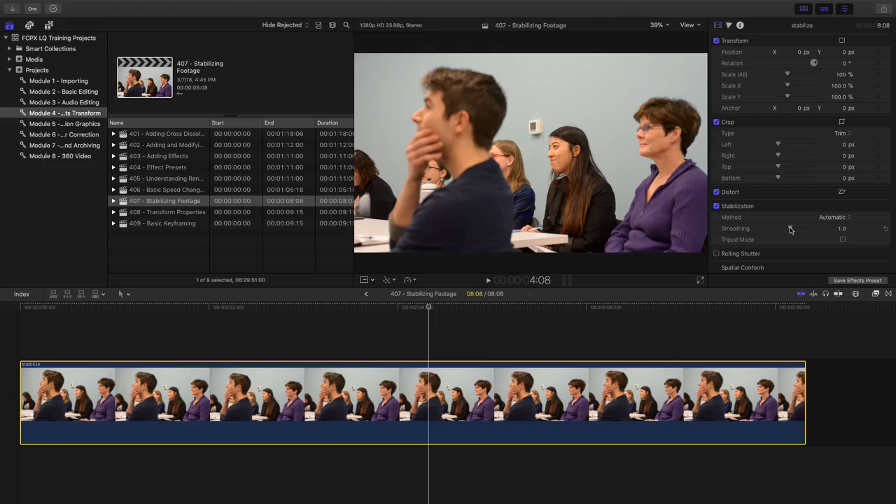
drag(791, 229, 815, 229)
key(space)
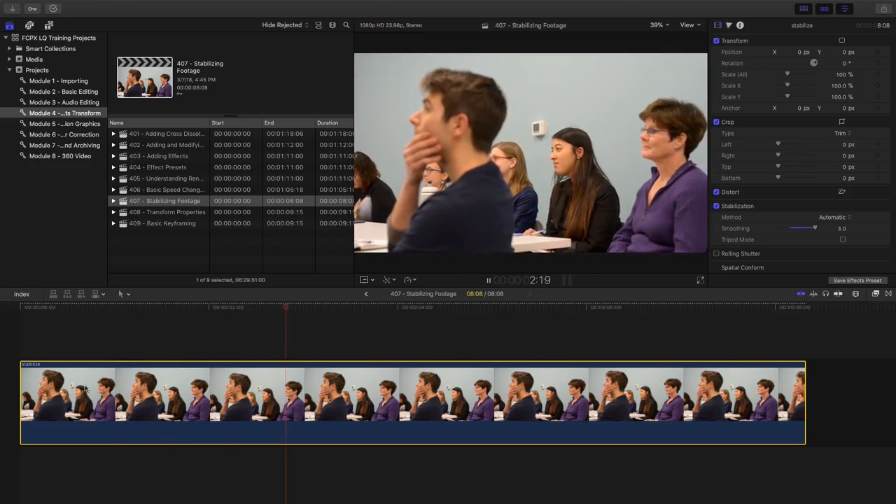
key(space)
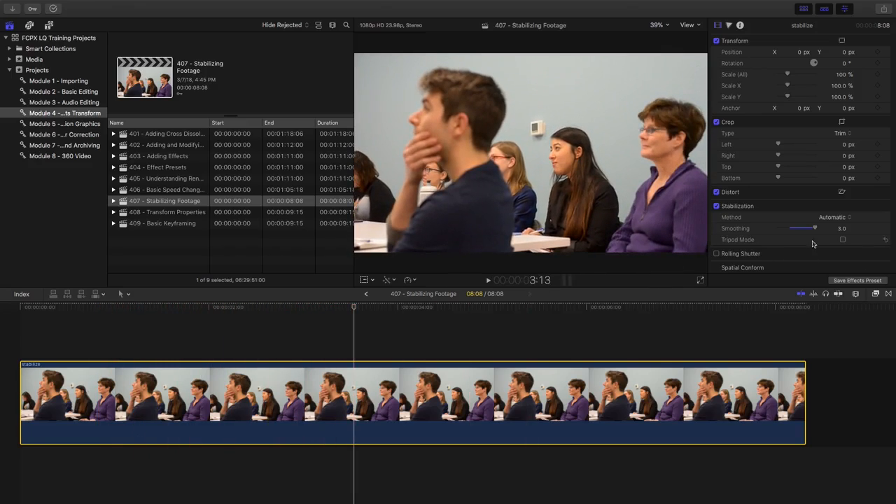
Enable Tripod Mode after lowering Smoothing to 1.03, and play the clip from its start to check it
drag(816, 228, 792, 231)
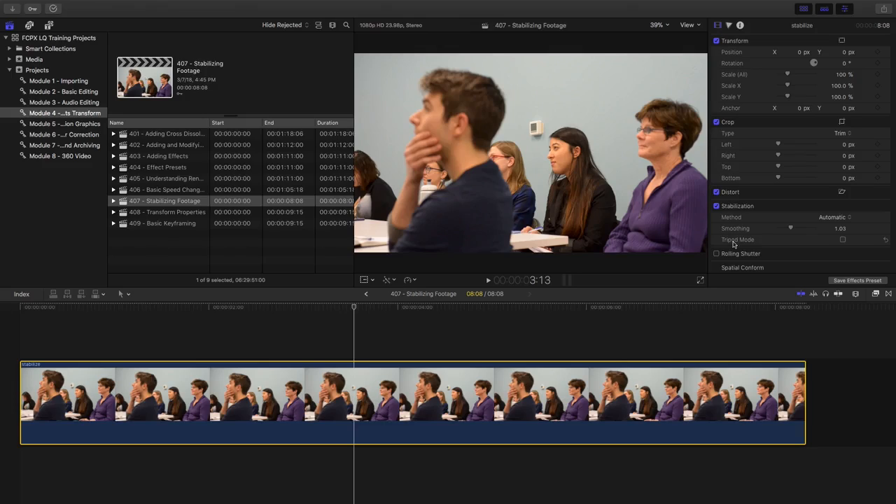
click(843, 240)
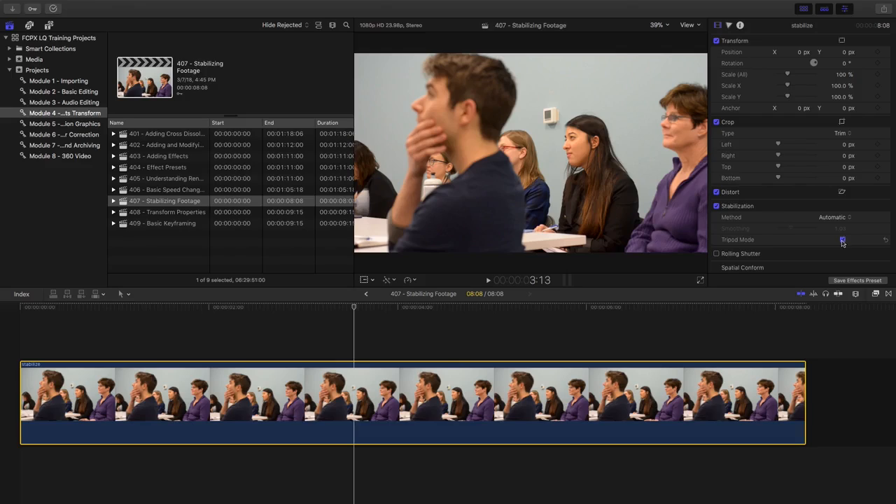
key(space)
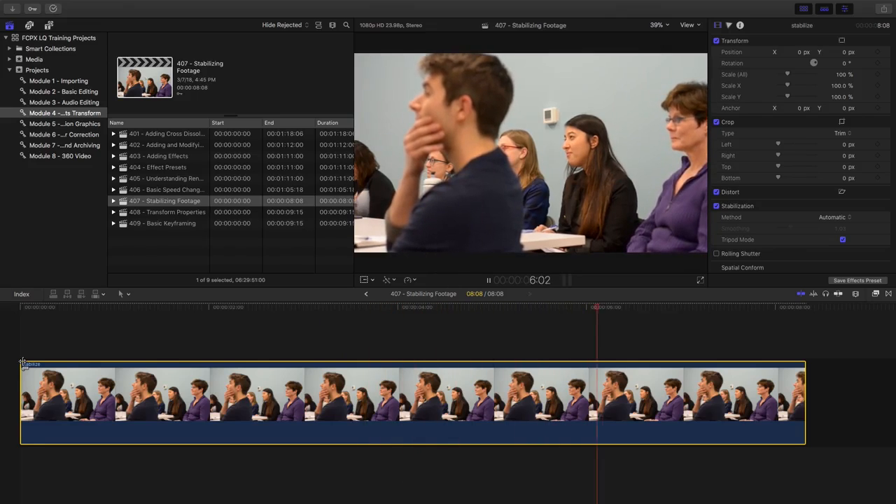
key(space)
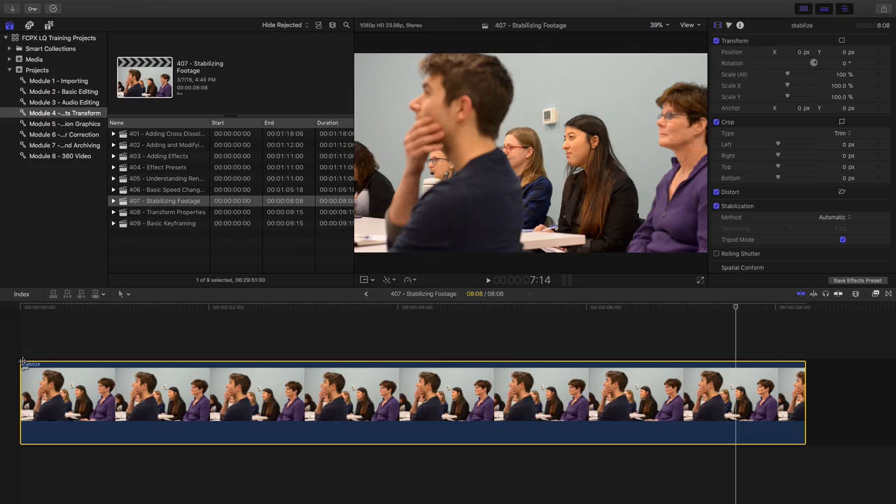